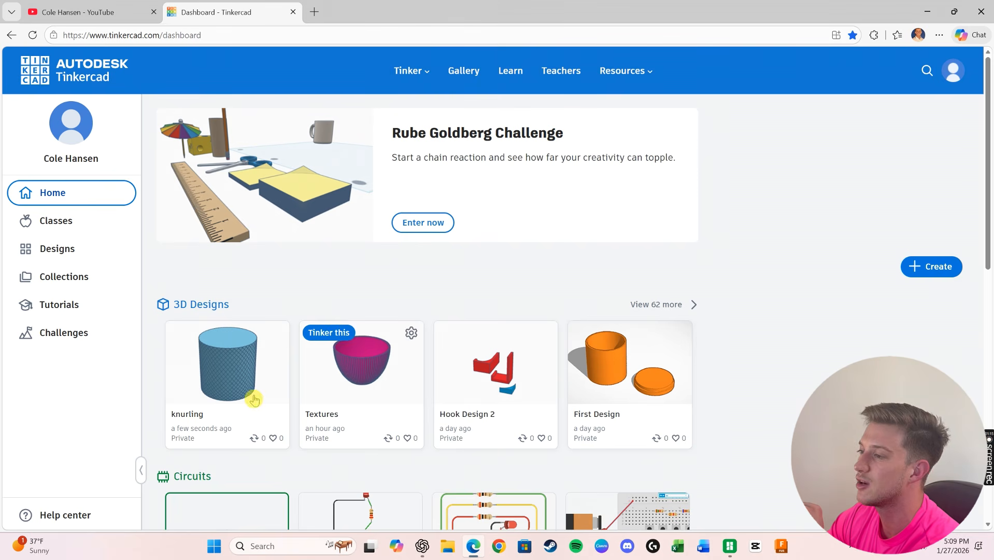
# Open the knurling design for editing and move the knurled cylinder toward the back corner of the workplane
pyautogui.click(195, 413)
pyautogui.click(690, 220)
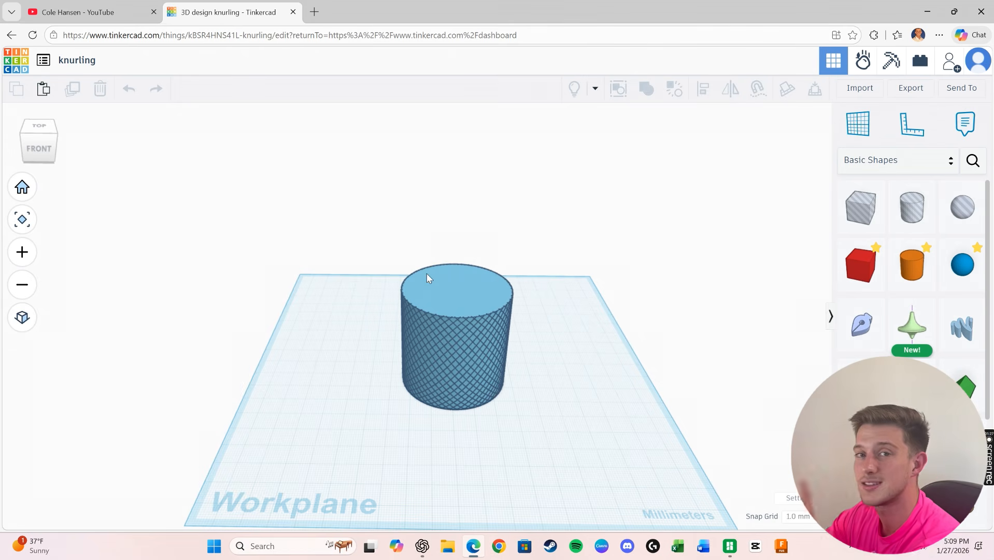
pyautogui.scroll(2, 435, 318)
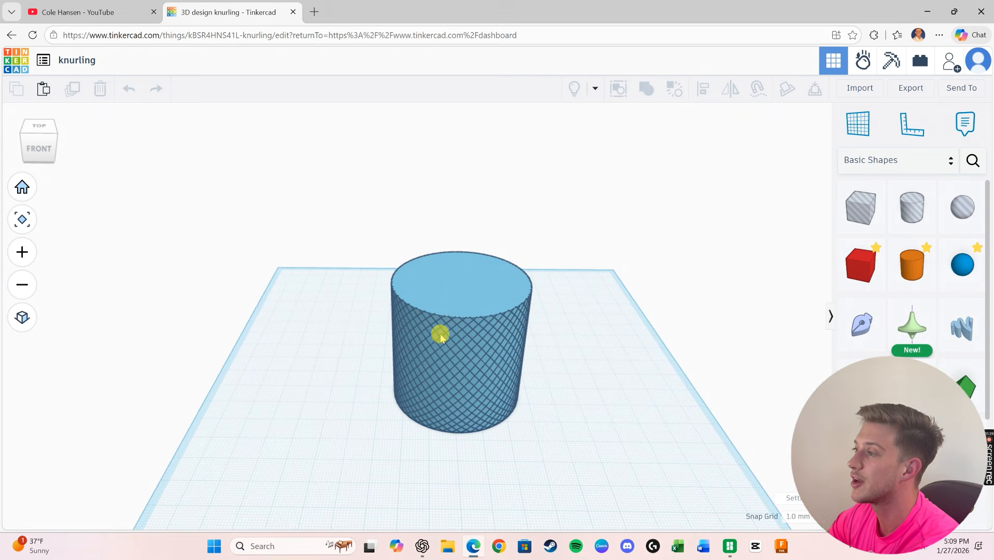
pyautogui.click(455, 312)
pyautogui.moveTo(451, 333); pyautogui.dragTo(583, 262)
# Add a solid cylinder near the front of the workplane and set its width, depth and height to 60 mm
pyautogui.moveTo(910, 263); pyautogui.dragTo(438, 432)
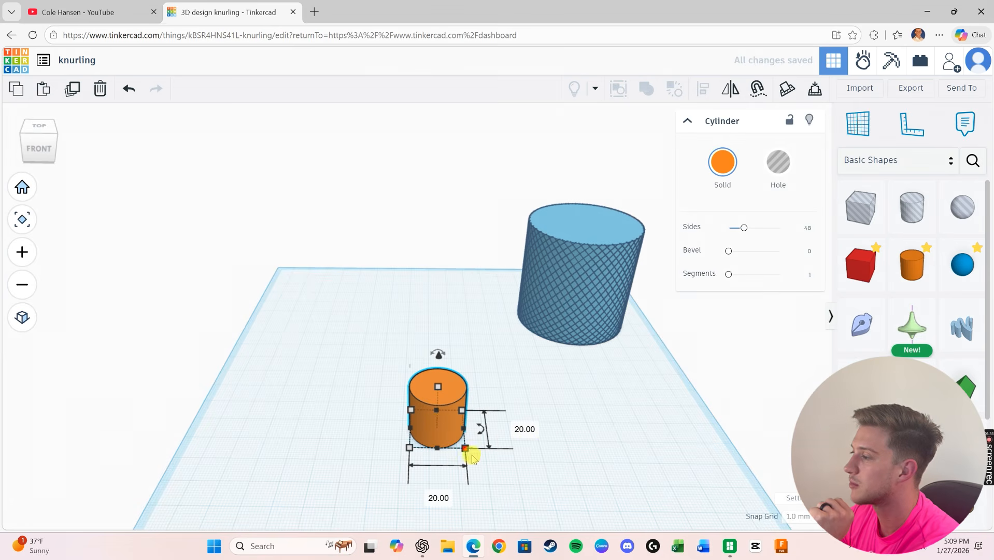
pyautogui.press('Tab')
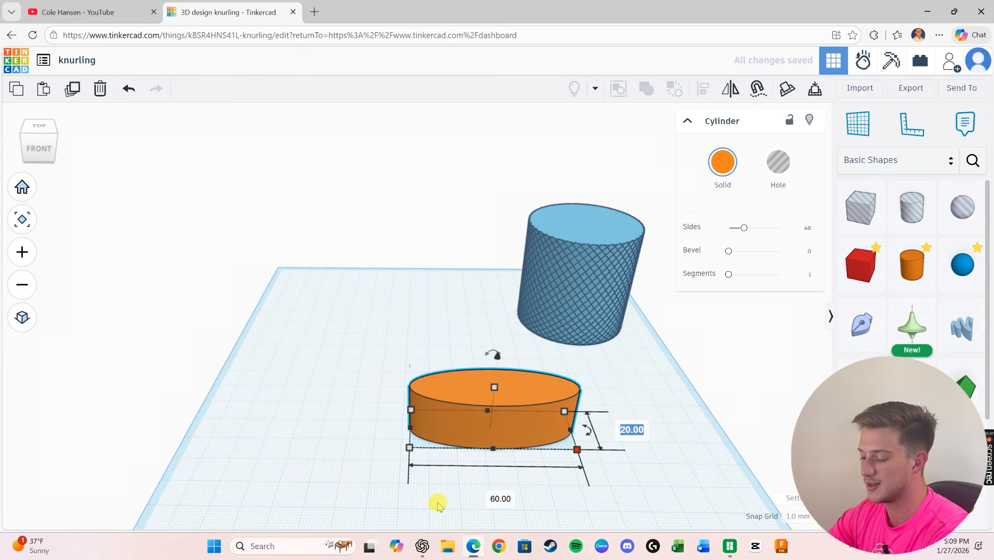
pyautogui.press('Return')
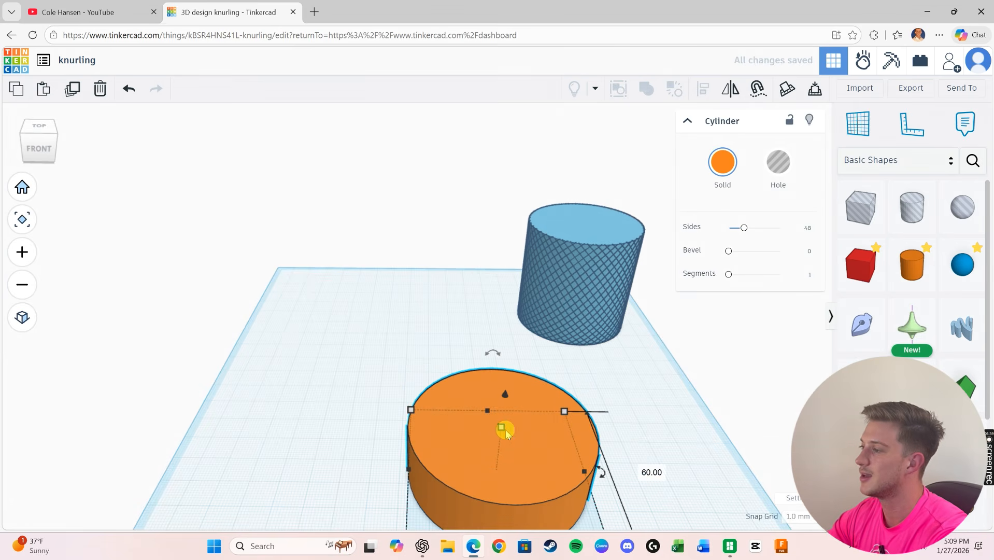
pyautogui.click(562, 449)
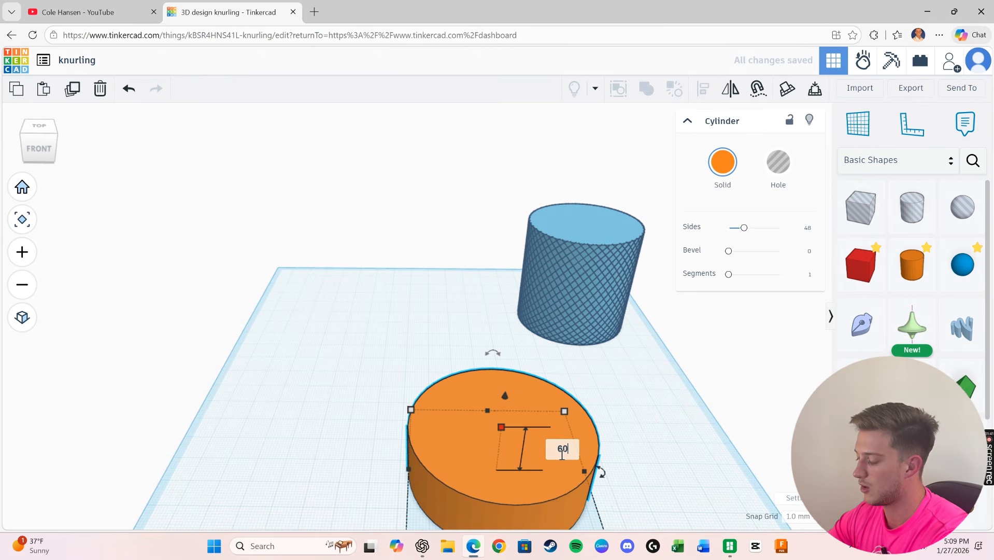
pyautogui.write('60')
pyautogui.press('Return')
# Set the orange cylinder's sides to 128 and move it away from the knurled cylinder, 16 mm sideways and 11 mm in depth
pyautogui.scroll(-5, 495, 367)
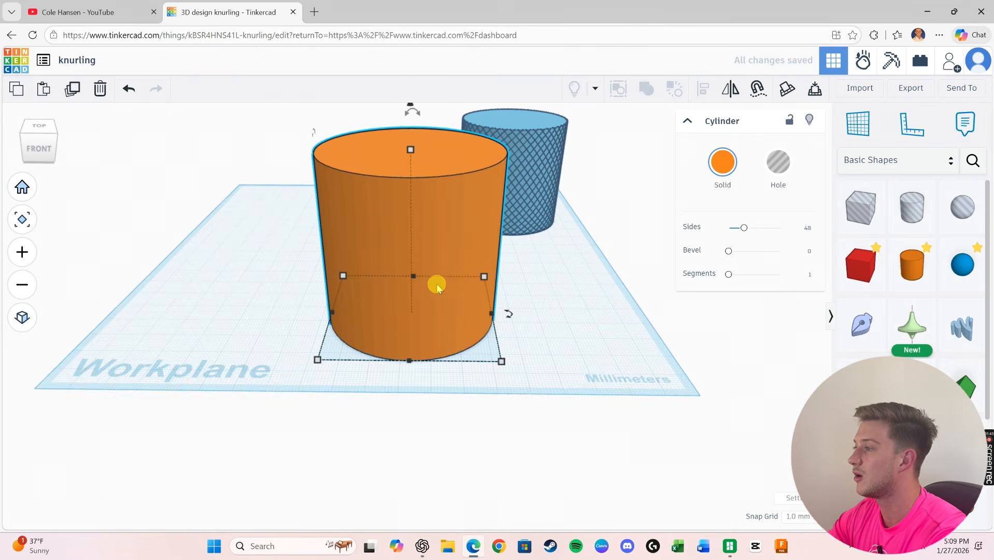
pyautogui.moveTo(743, 228); pyautogui.dragTo(798, 227)
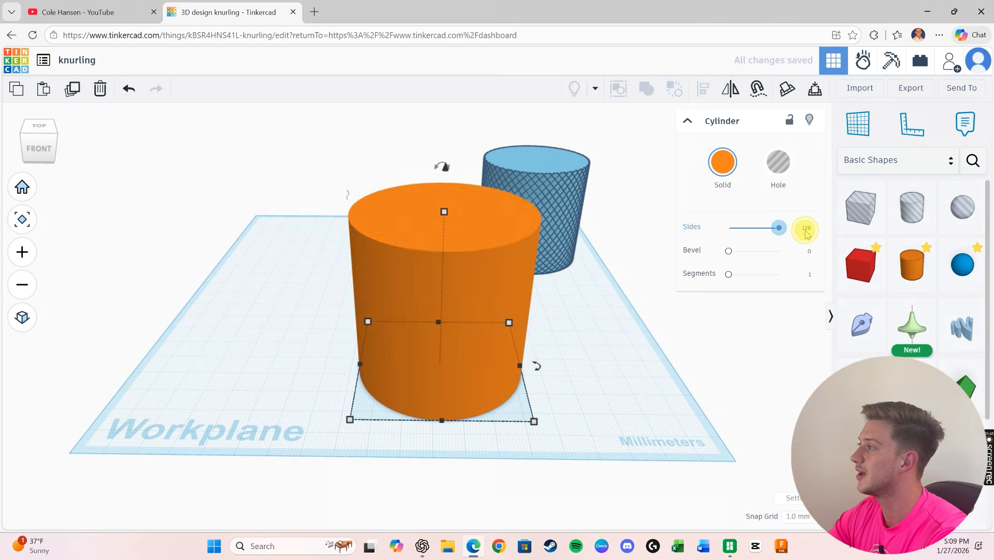
pyautogui.moveTo(482, 318); pyautogui.dragTo(421, 297)
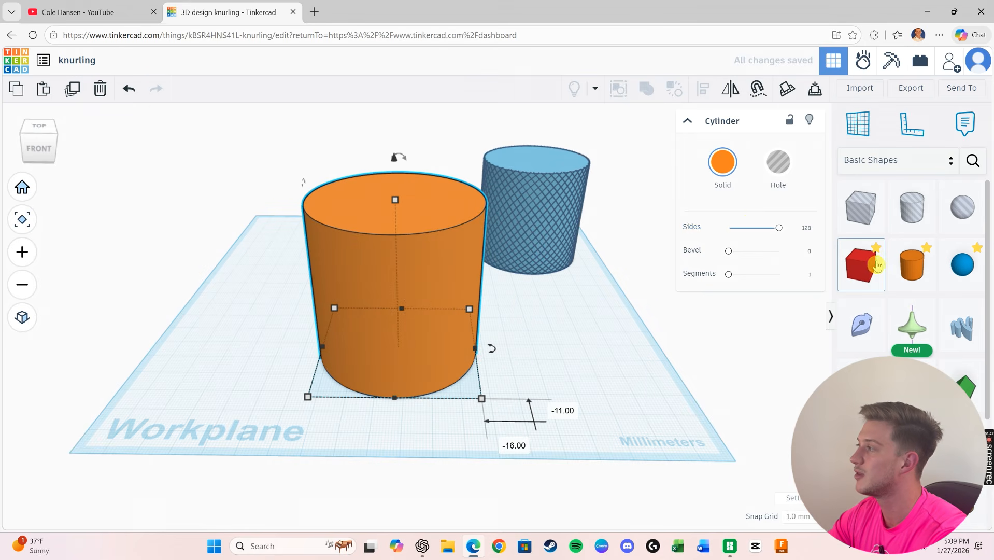
# Add a solid box beside the orange cylinder, 80 mm wide and 0.5 mm thick
pyautogui.moveTo(868, 265); pyautogui.dragTo(591, 401)
pyautogui.click(631, 423)
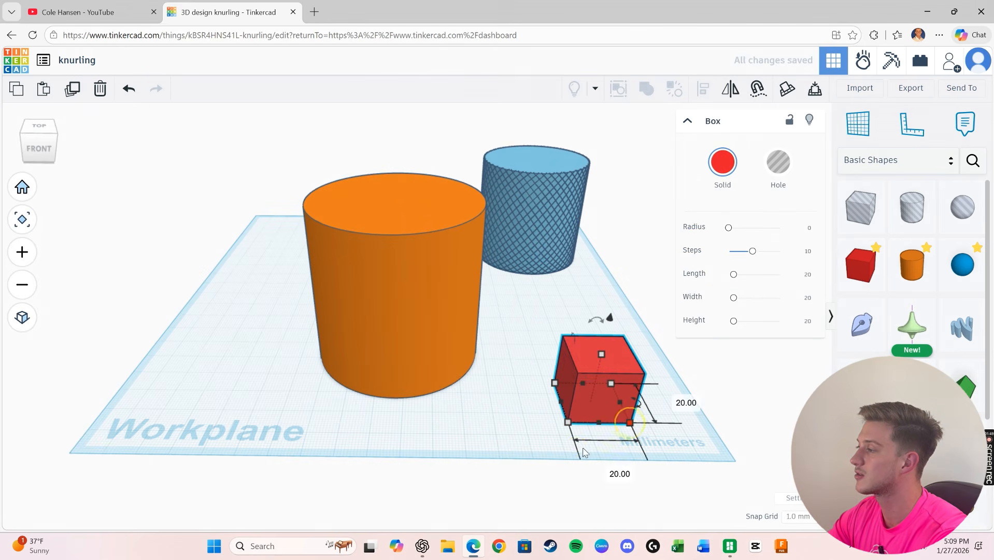
pyautogui.click(610, 480)
pyautogui.write('80')
pyautogui.press('Return')
pyautogui.click(569, 423)
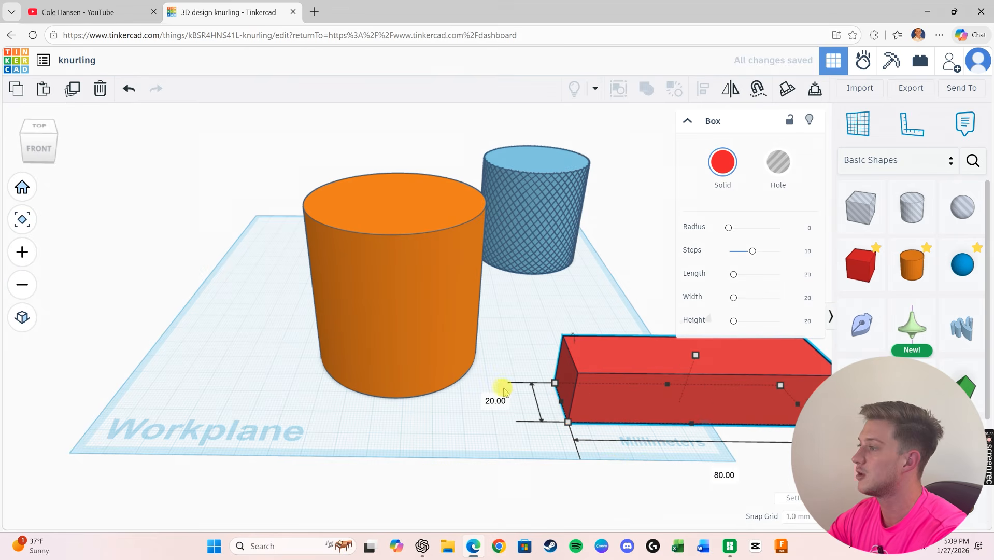
pyautogui.write('0.5')
pyautogui.press('Return')
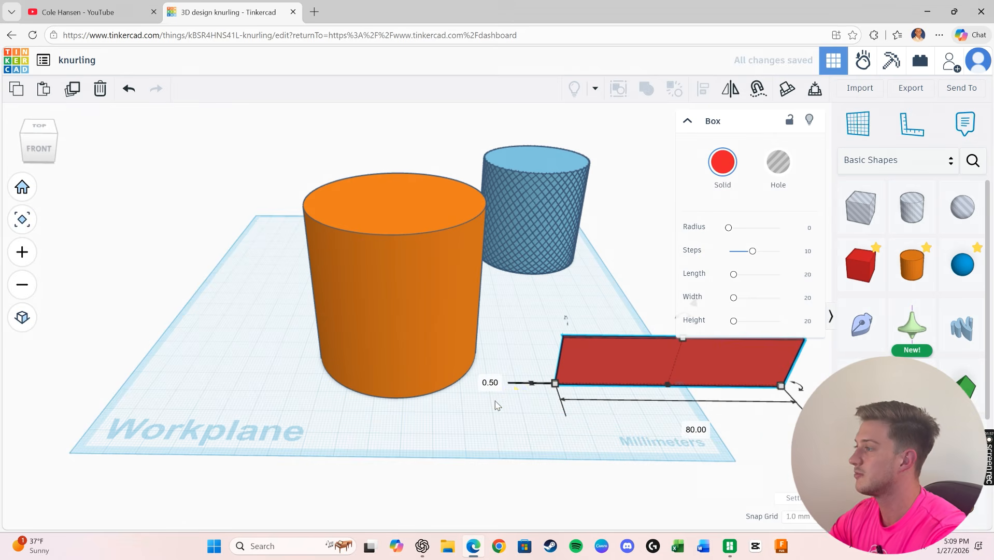
# Set the thin box's height to 120 mm
pyautogui.moveTo(508, 400); pyautogui.dragTo(395, 413, button='middle')
pyautogui.click(529, 363)
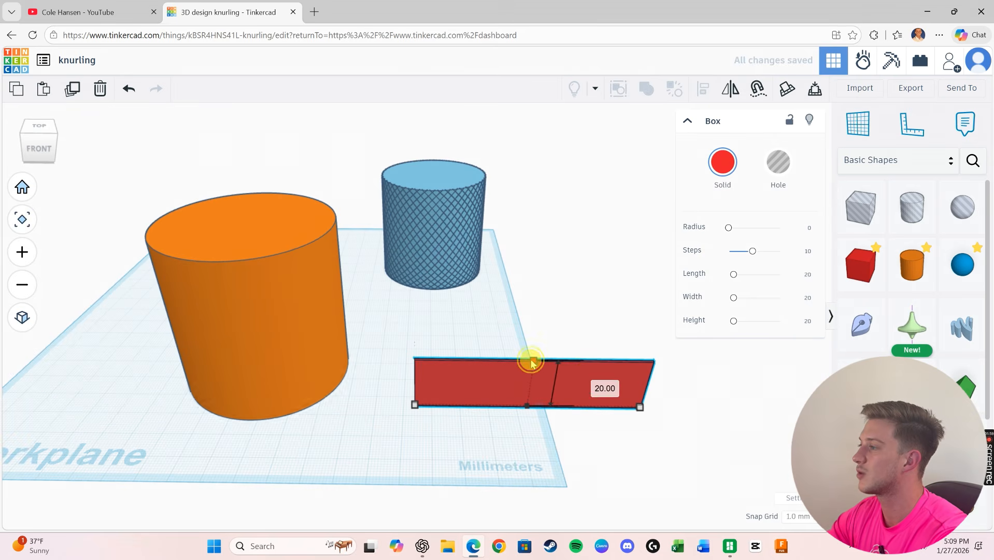
pyautogui.click(590, 383)
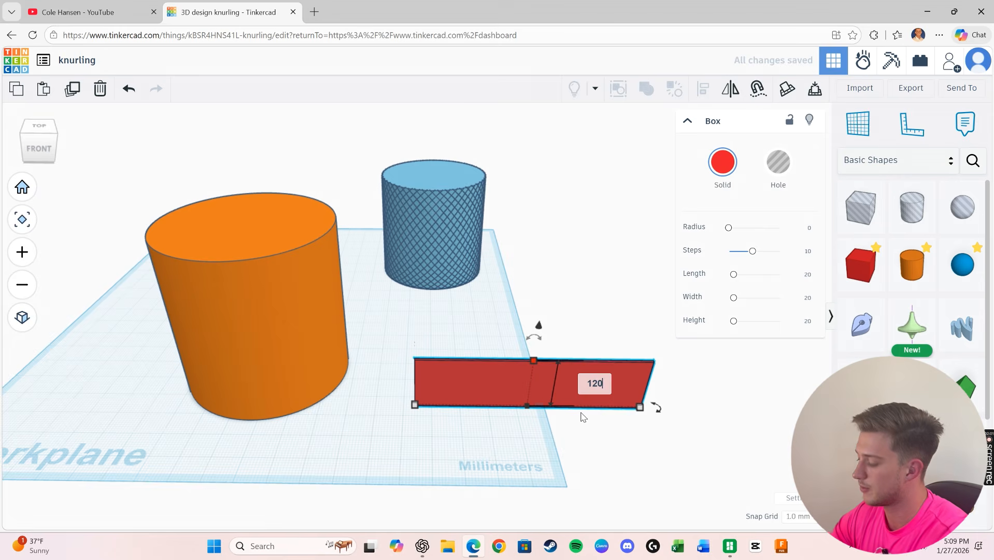
pyautogui.write('120')
pyautogui.press('Return')
# Move the thin panel into the orange cylinder and align the two shapes at their centres on all three axes
pyautogui.moveTo(581, 413); pyautogui.dragTo(605, 455, button='right')
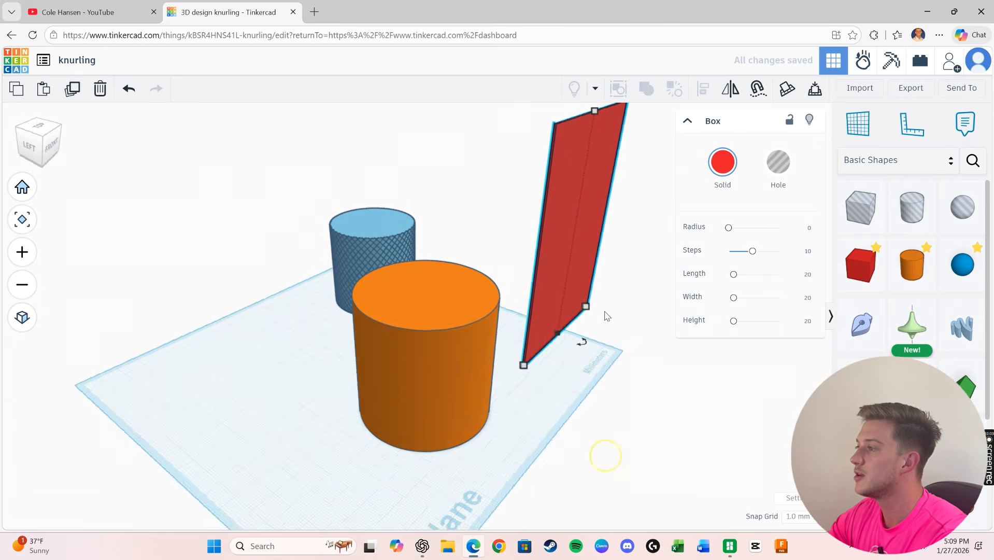
pyautogui.moveTo(570, 262); pyautogui.dragTo(449, 341)
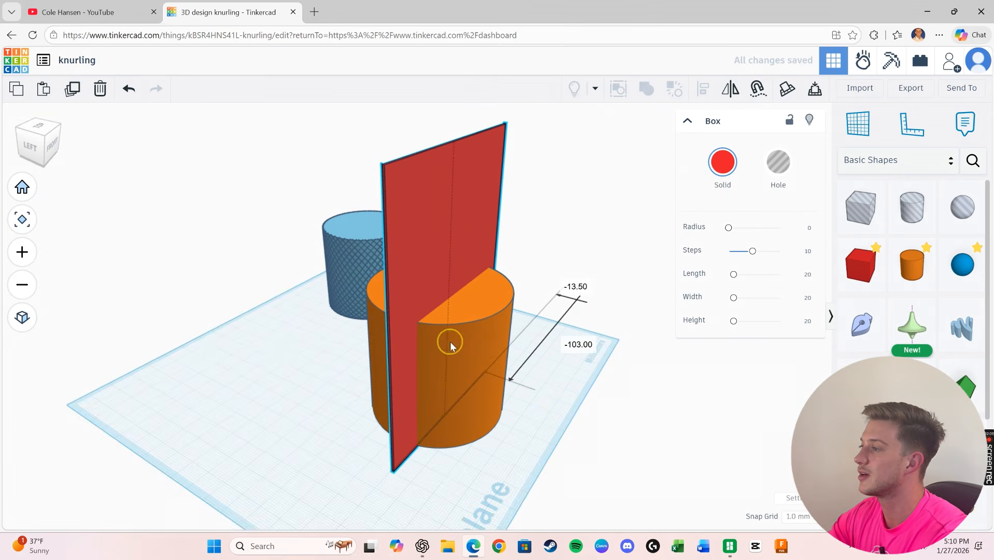
pyautogui.click(532, 437)
pyautogui.moveTo(535, 438); pyautogui.dragTo(582, 405, button='right')
pyautogui.moveTo(407, 452); pyautogui.dragTo(495, 358)
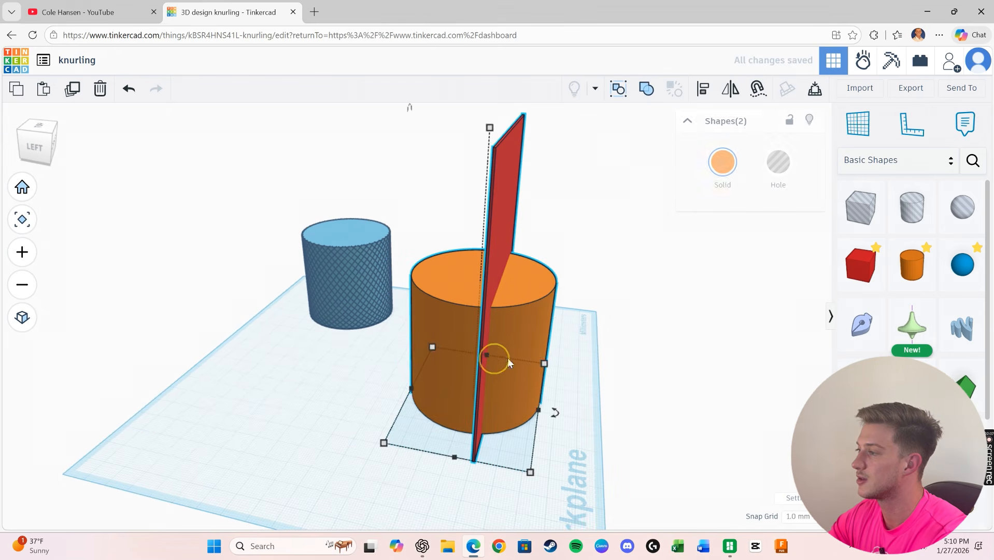
pyautogui.press('l')
pyautogui.click(450, 469)
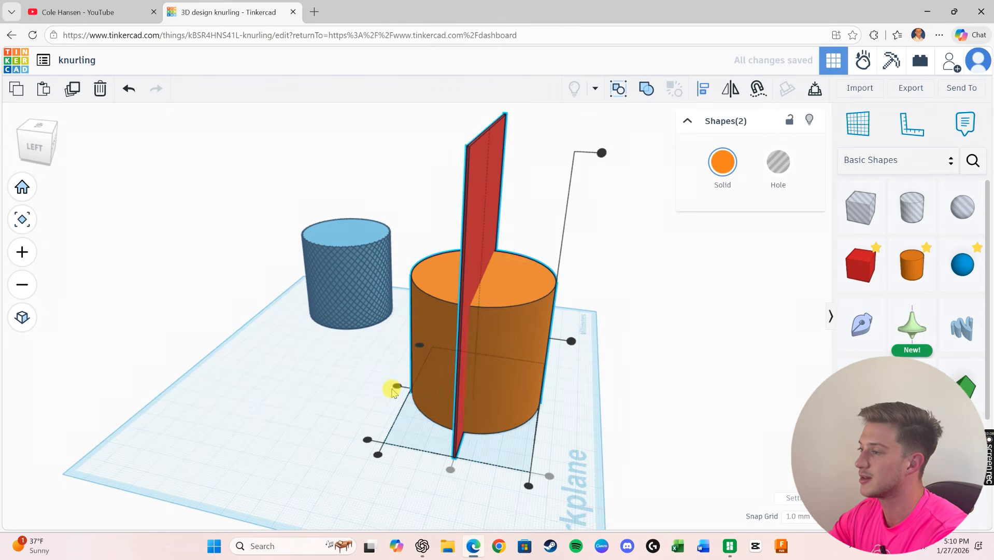
pyautogui.click(396, 387)
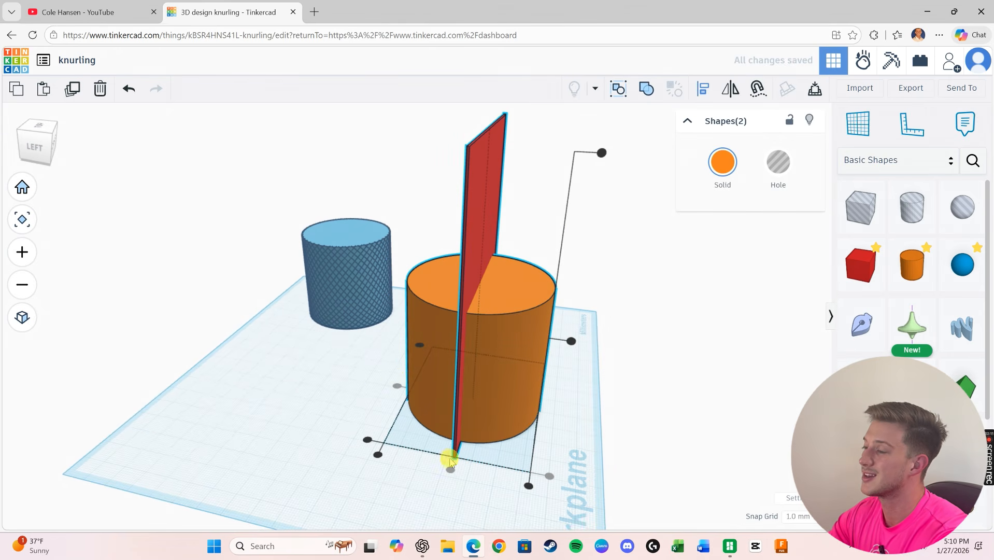
pyautogui.click(606, 357)
# Tilt the thin red panel by 38° so that it runs diagonally through the orange cylinder
pyautogui.moveTo(606, 357); pyautogui.dragTo(459, 193, button='right')
pyautogui.click(462, 186)
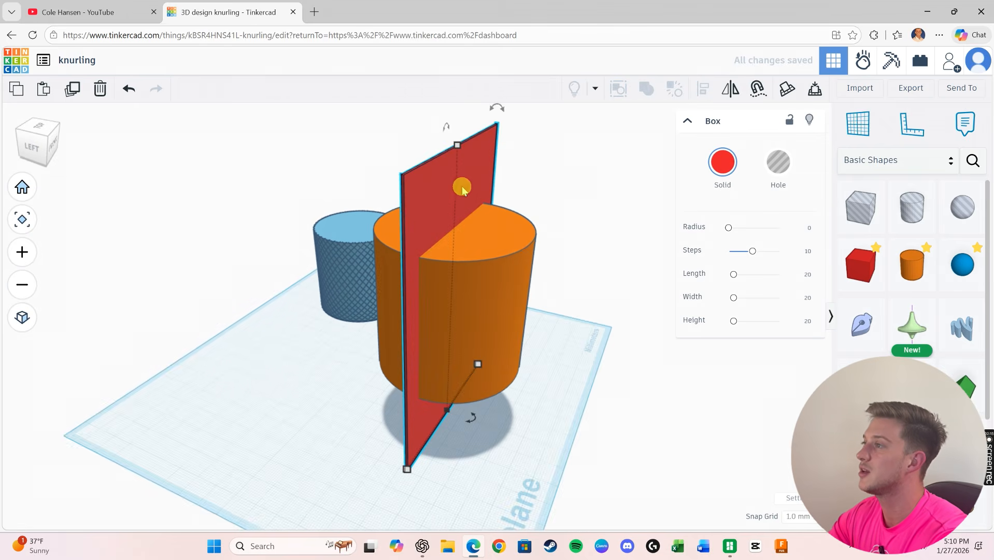
pyautogui.moveTo(425, 134); pyautogui.dragTo(428, 173, button='middle')
pyautogui.moveTo(466, 190); pyautogui.dragTo(423, 189, button='right')
pyautogui.moveTo(418, 169)
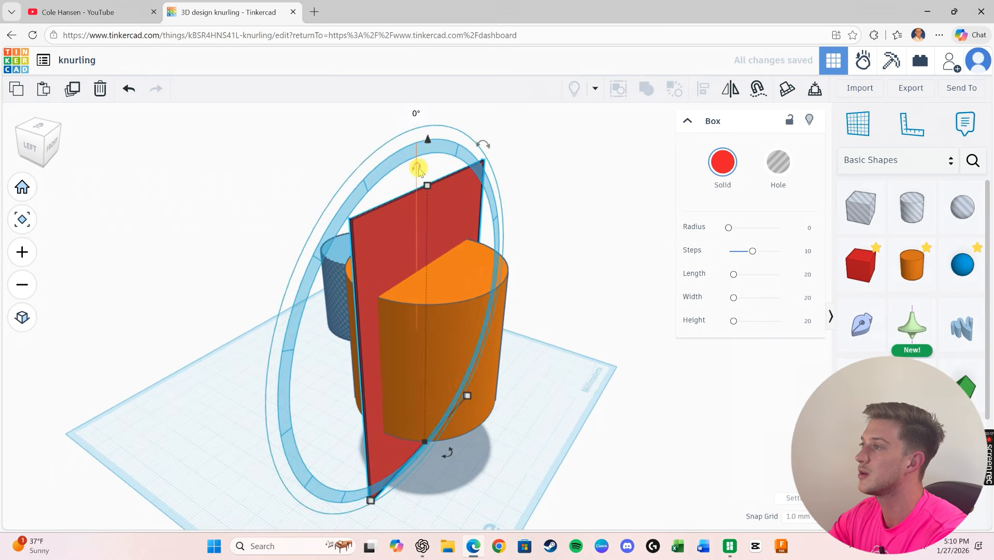
pyautogui.moveTo(451, 453)
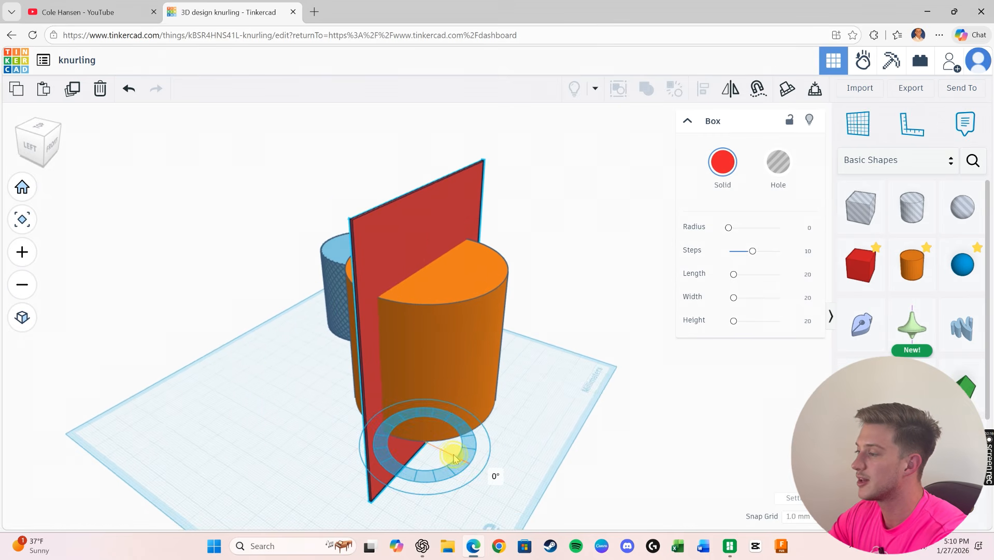
pyautogui.moveTo(539, 453); pyautogui.dragTo(598, 422, button='right')
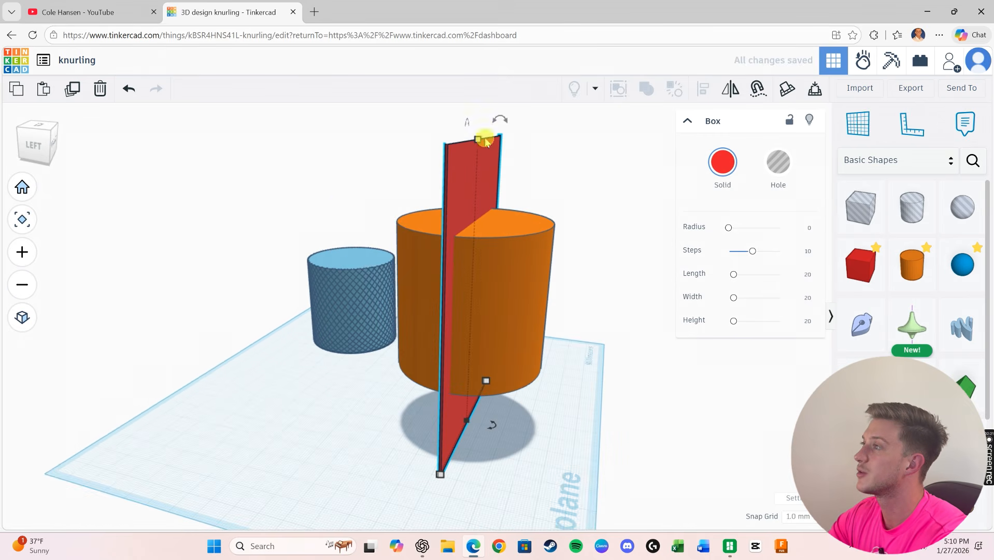
pyautogui.moveTo(496, 120)
pyautogui.moveTo(496, 120); pyautogui.dragTo(383, 121)
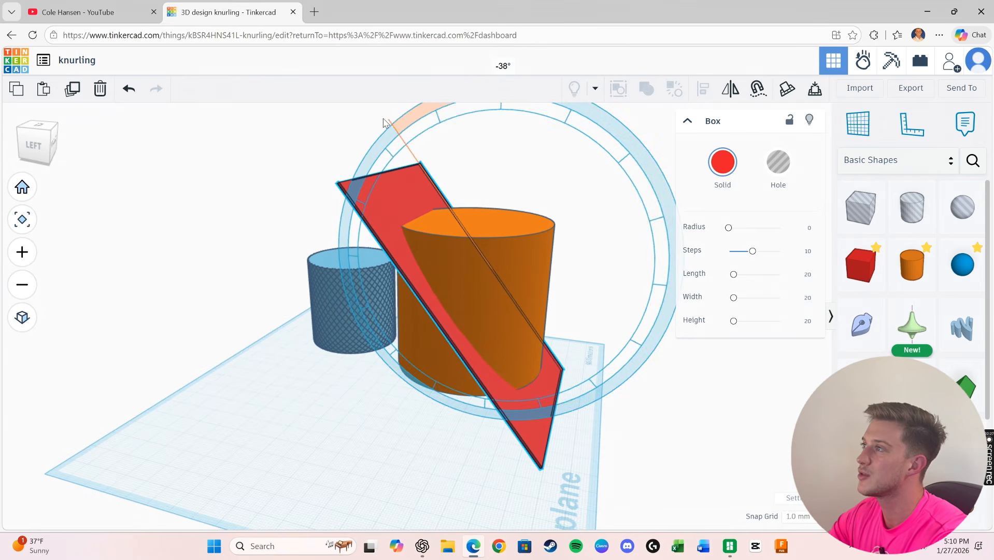
# Duplicate the tilted panel in place and rotate the copy 10° about the vertical axis
pyautogui.moveTo(454, 253); pyautogui.dragTo(483, 470, button='right')
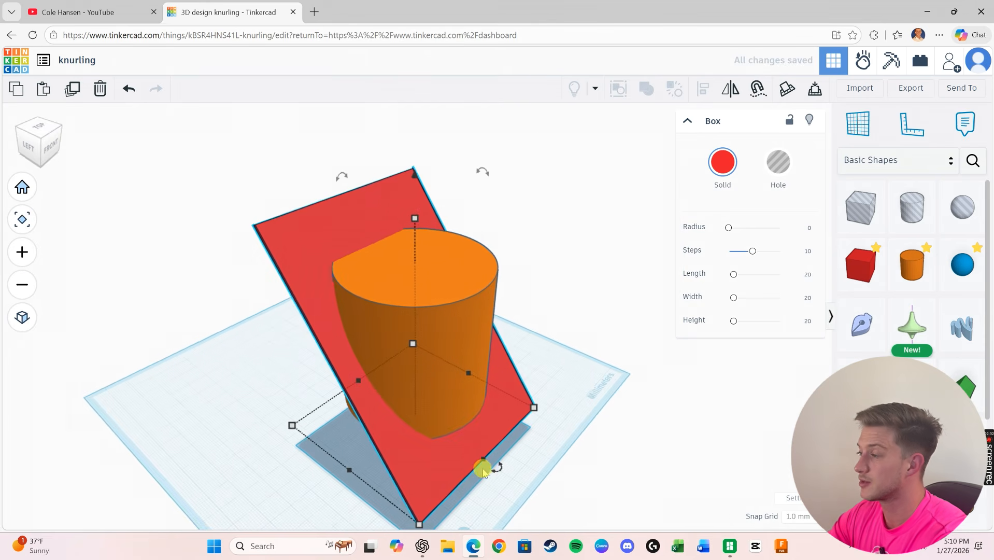
pyautogui.click(447, 466)
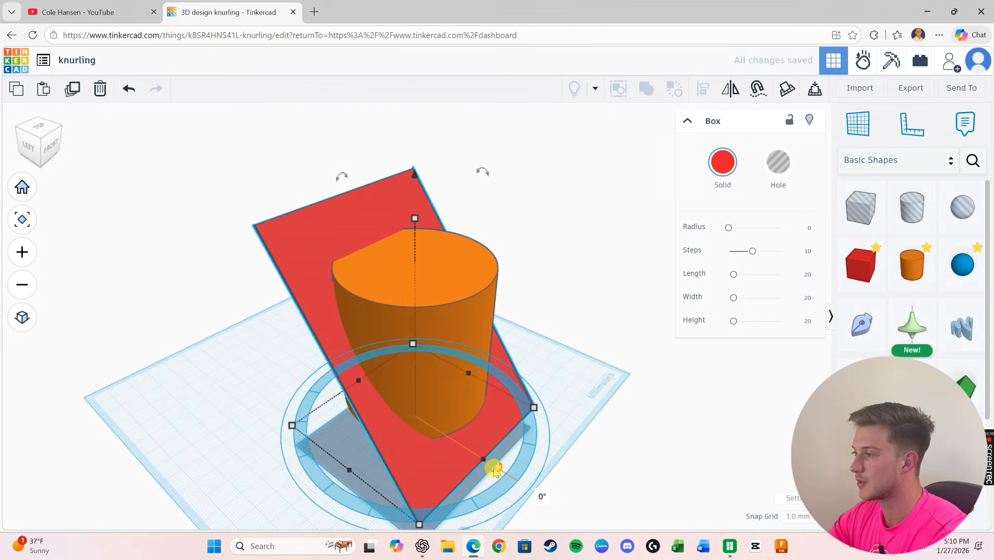
pyautogui.moveTo(497, 467); pyautogui.dragTo(549, 479)
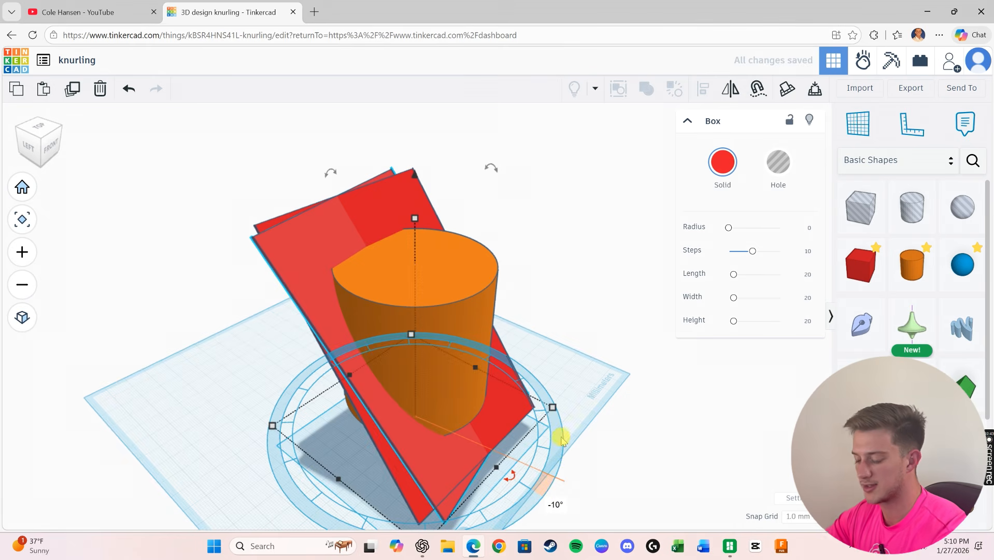
# Repeat the duplicate-and-rotate operation until the tilted panels form a full ring around the orange cylinder
pyautogui.hotkey('ctrl', 'd')
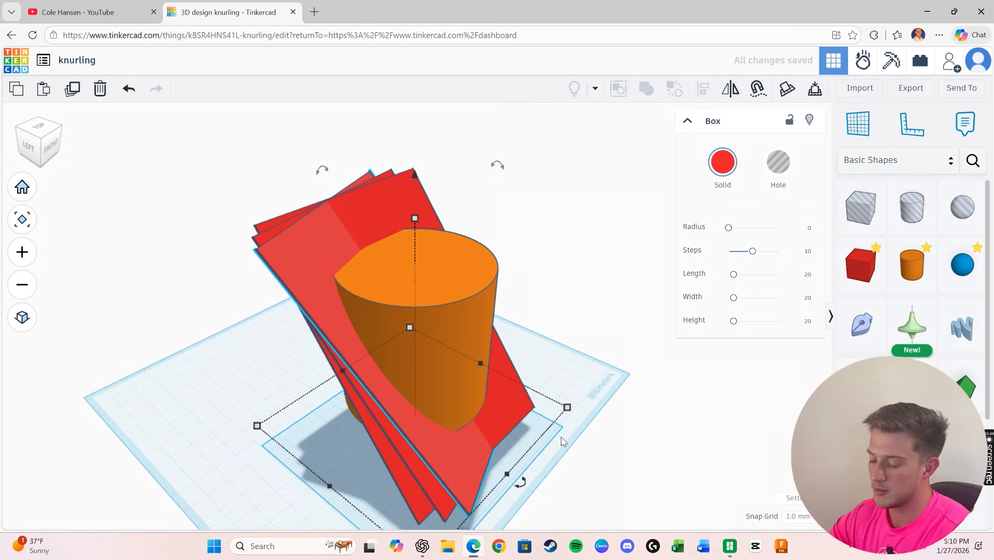
pyautogui.hotkey('ctrl', 'd')
pyautogui.hotkey('ctrl', 'd')
pyautogui.hotkey('ctrl', 'd')
pyautogui.hotkey('ctrl', 'd')
pyautogui.hotkey('ctrl', 'd')
pyautogui.hotkey('ctrl', 'd')
pyautogui.hotkey('ctrl', 'd')
pyautogui.hotkey('ctrl', 'd')
pyautogui.hotkey('ctrl', 'd')
pyautogui.hotkey('ctrl', 'd')
pyautogui.hotkey('ctrl', 'd')
pyautogui.hotkey('ctrl', 'd')
pyautogui.hotkey('ctrl', 'd')
pyautogui.hotkey('ctrl', 'd')
pyautogui.hotkey('ctrl', 'd')
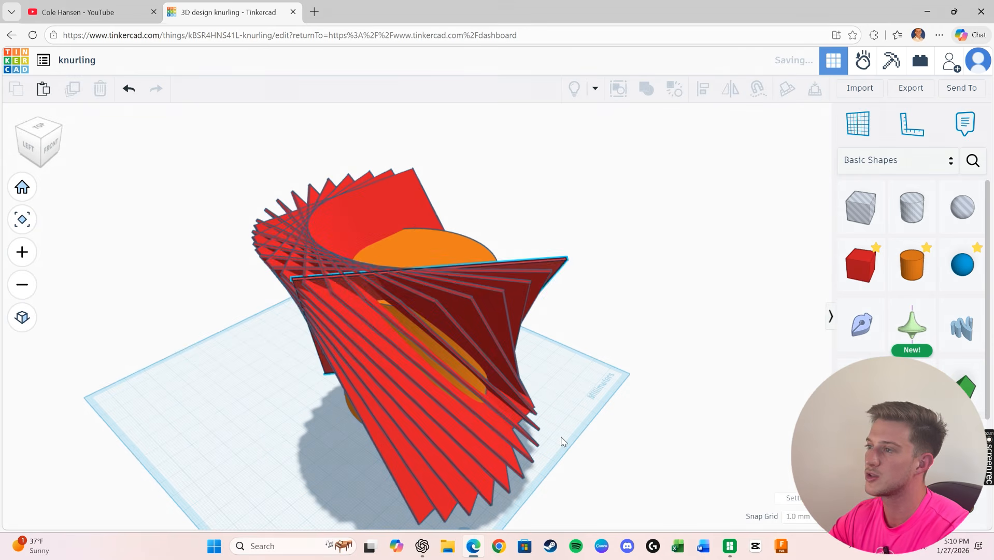
pyautogui.hotkey('ctrl', 'd')
pyautogui.hotkey('ctrl', 'd')
pyautogui.hotkey('ctrl', 'd')
pyautogui.hotkey('ctrl', 'd')
pyautogui.hotkey('ctrl', 'd')
pyautogui.hotkey('ctrl', 'd')
pyautogui.hotkey('ctrl', 'd')
pyautogui.hotkey('ctrl', 'd')
pyautogui.hotkey('ctrl', 'd')
pyautogui.hotkey('ctrl', 'd')
pyautogui.hotkey('ctrl', 'd')
pyautogui.hotkey('ctrl', 'd')
pyautogui.hotkey('ctrl', 'd')
pyautogui.hotkey('ctrl', 'd')
pyautogui.hotkey('ctrl', 'd')
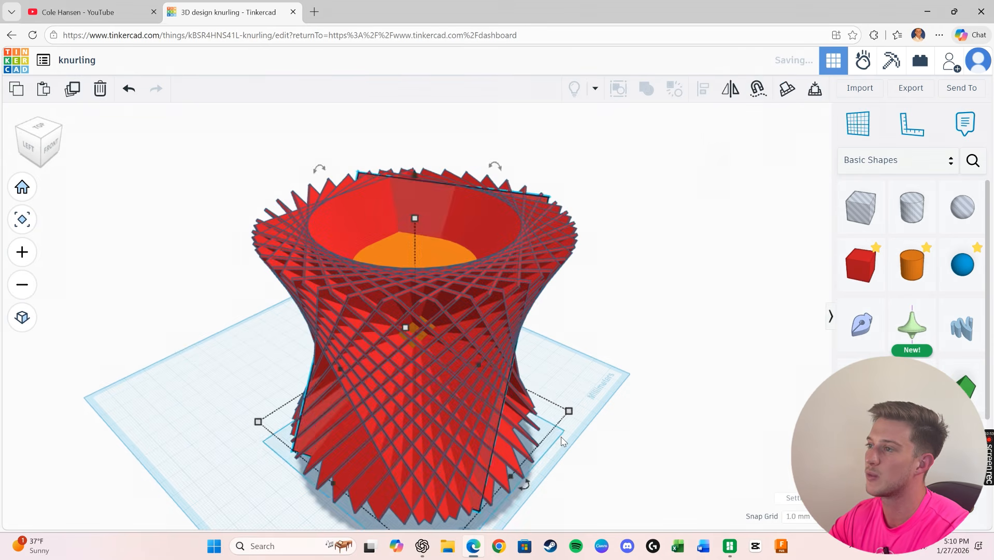
pyautogui.hotkey('ctrl', 'd')
pyautogui.hotkey('ctrl', 'd')
pyautogui.hotkey('ctrl', 'd')
pyautogui.hotkey('ctrl', 'd')
pyautogui.hotkey('ctrl', 'd')
pyautogui.hotkey('ctrl', 'd')
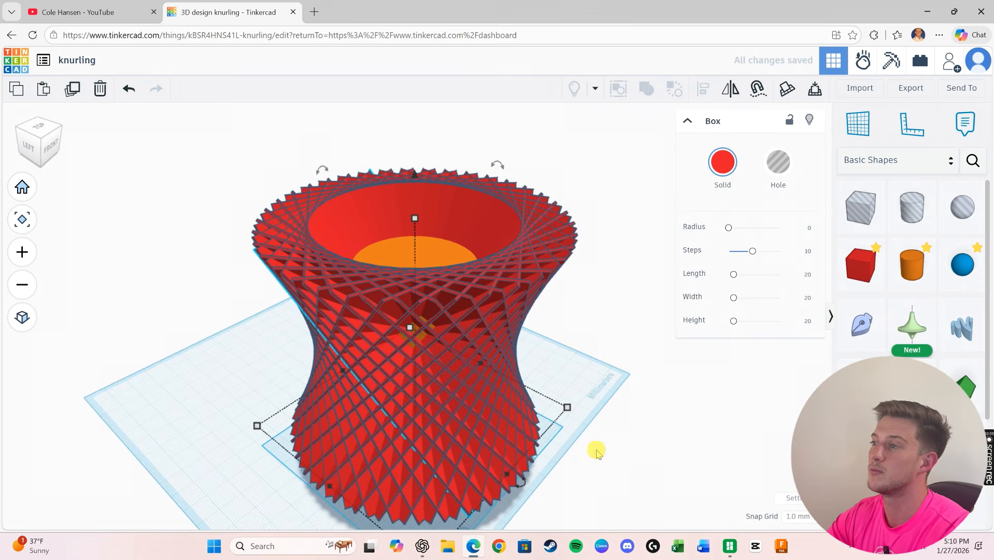
# Duplicate the orange cylinder in place inside the panel ring and turn the copy into a hole
pyautogui.moveTo(637, 419); pyautogui.dragTo(666, 464, button='right')
pyautogui.moveTo(566, 441); pyautogui.dragTo(592, 354, button='middle')
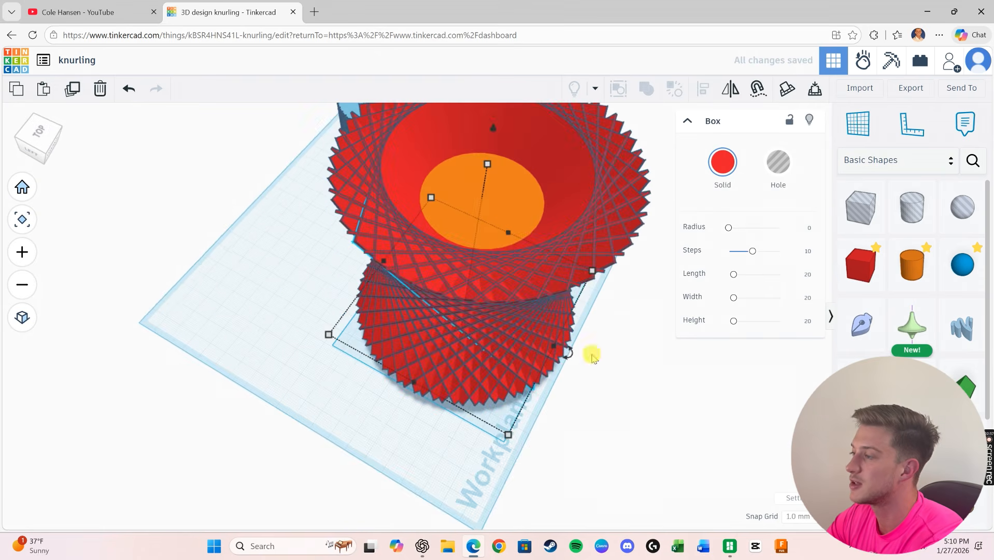
pyautogui.moveTo(592, 357); pyautogui.dragTo(470, 291, button='right')
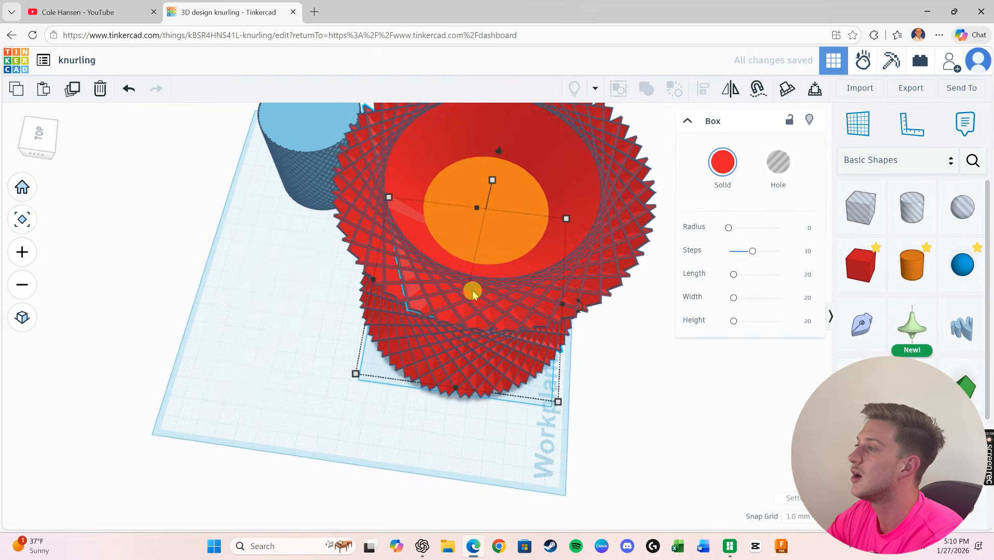
pyautogui.click(465, 239)
pyautogui.hotkey('ctrl', 'd')
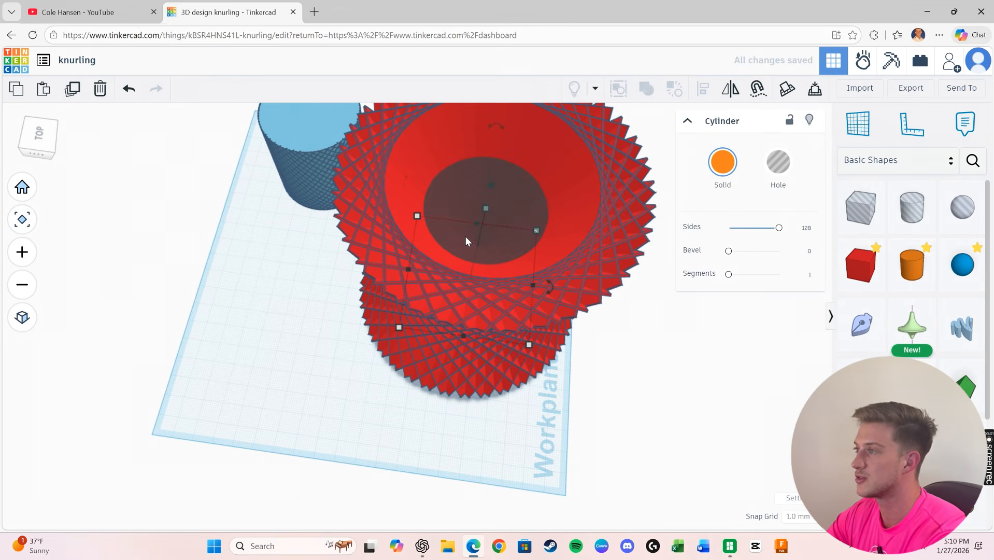
pyautogui.press('h')
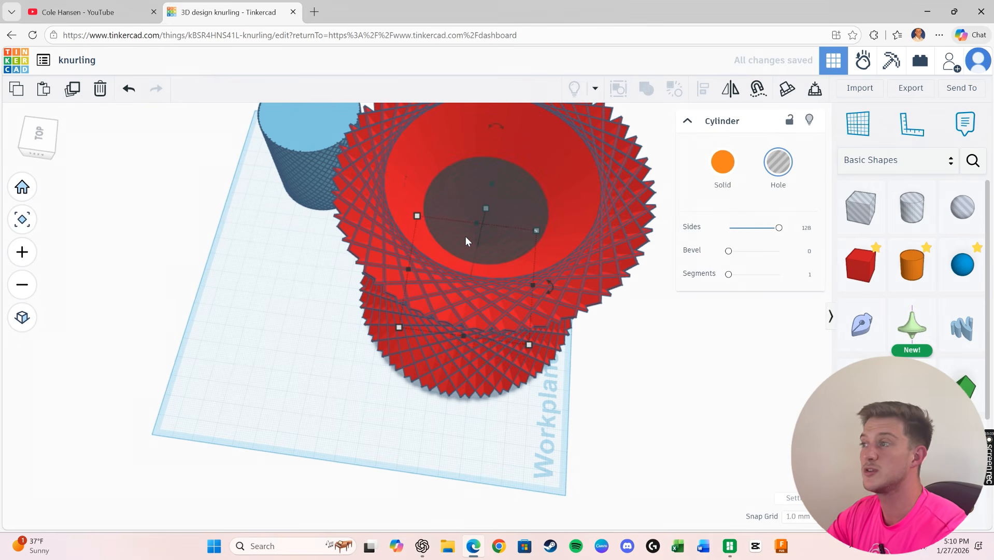
# Move one hole cylinder about 119 mm and 32 mm clear of the panel ring, and group the tilted panels with the remaining inner cylinder
pyautogui.moveTo(466, 225); pyautogui.dragTo(121, 261)
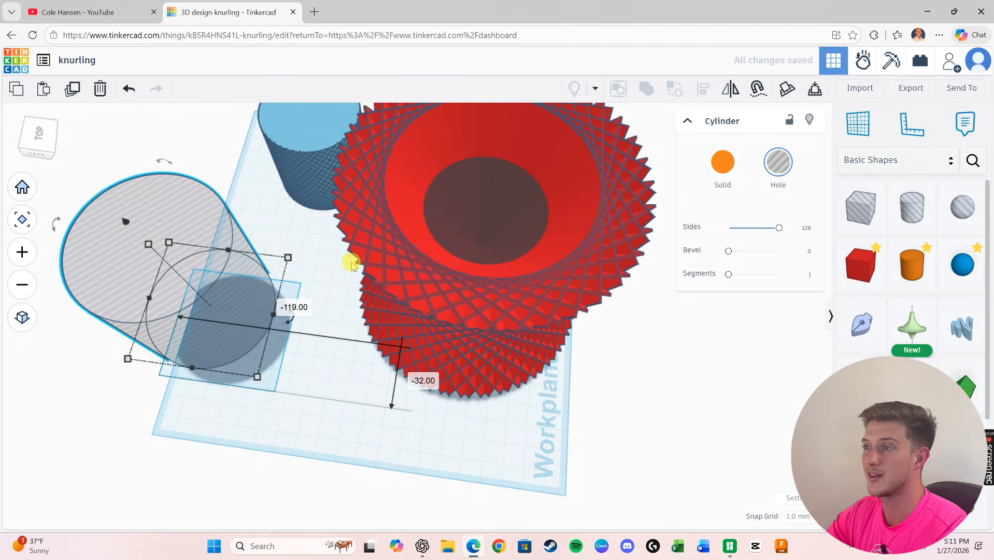
pyautogui.click(654, 328)
pyautogui.click(475, 228)
pyautogui.moveTo(389, 428); pyautogui.dragTo(516, 218)
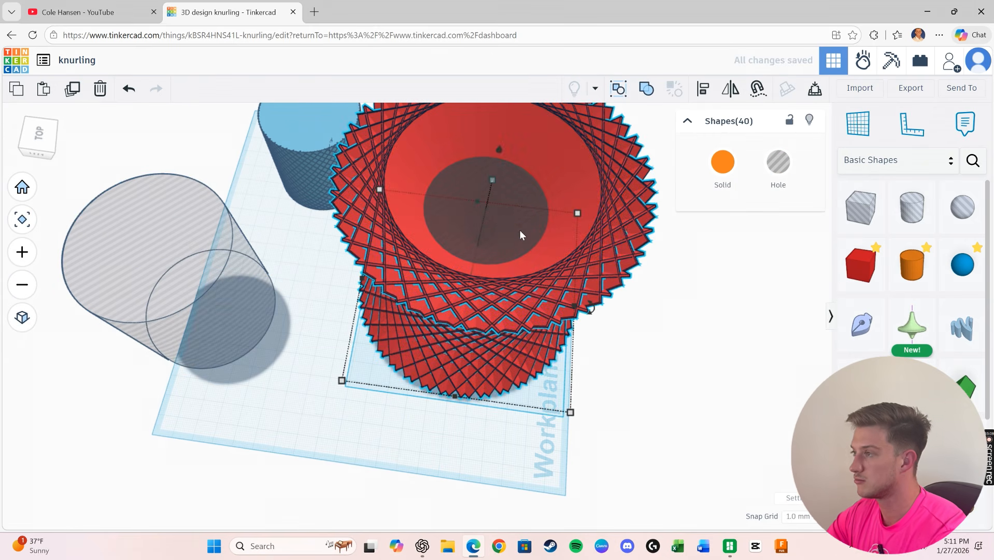
pyautogui.hotkey('ctrl', 'g')
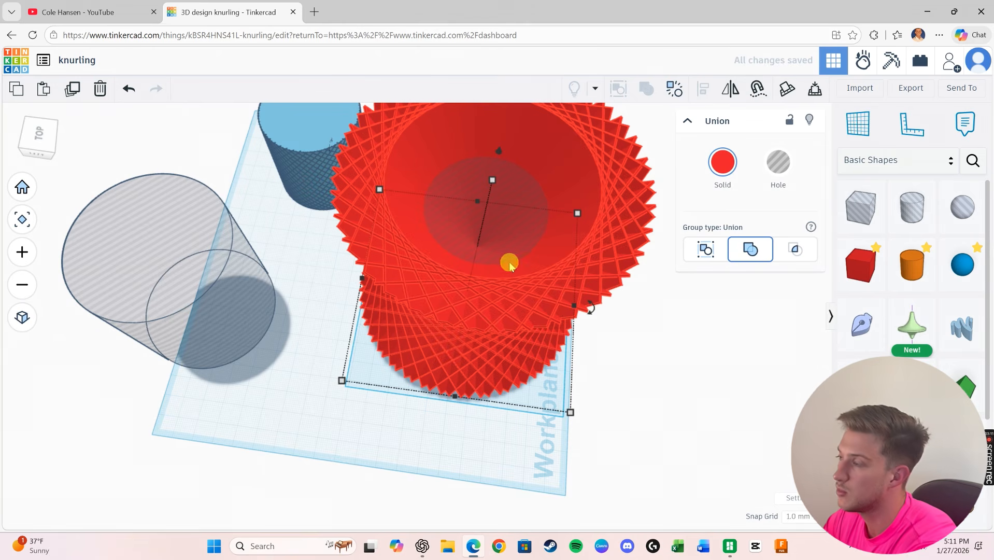
pyautogui.moveTo(510, 265); pyautogui.dragTo(477, 311, button='middle')
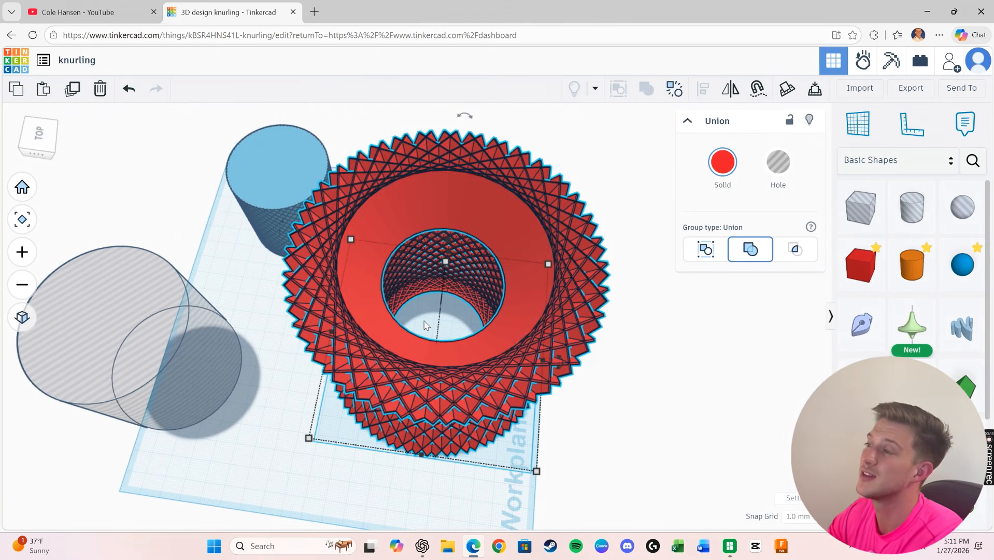
# Turn the set-aside hole cylinder into a solid and move it back inside the hollow panel ring
pyautogui.click(162, 406)
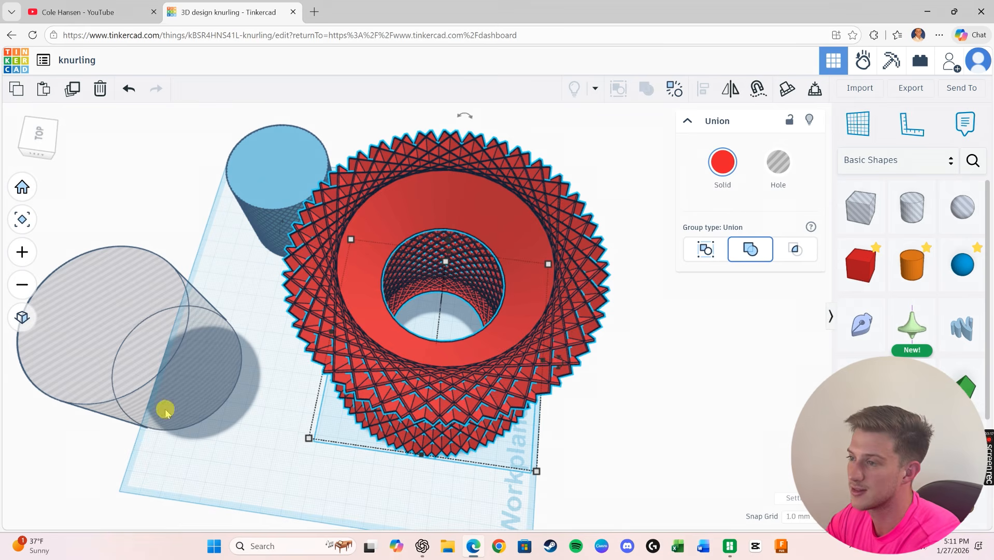
pyautogui.click(162, 349)
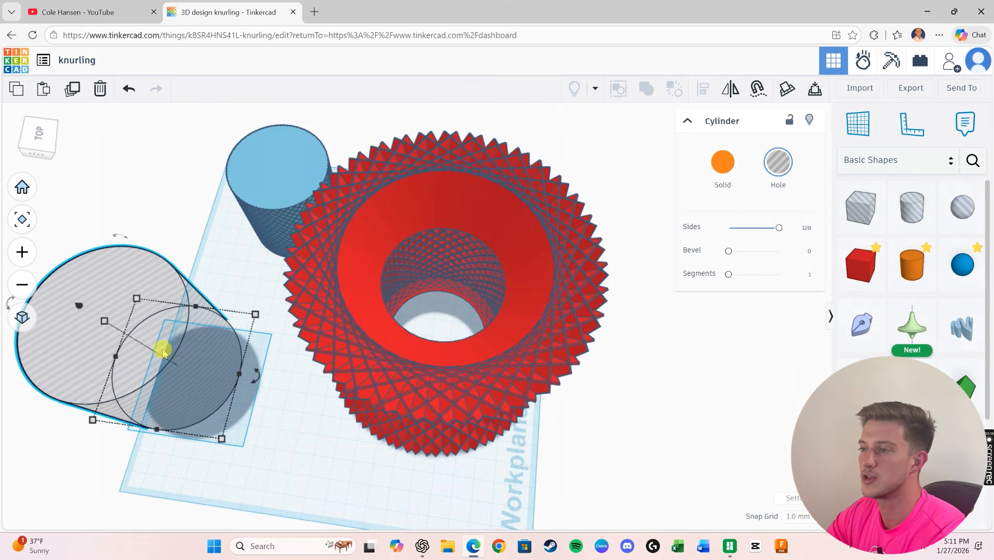
pyautogui.moveTo(152, 317); pyautogui.dragTo(477, 334)
# Align the solid orange cylinder to the centre of the panel ring
pyautogui.moveTo(373, 495); pyautogui.dragTo(471, 299)
pyautogui.press('l')
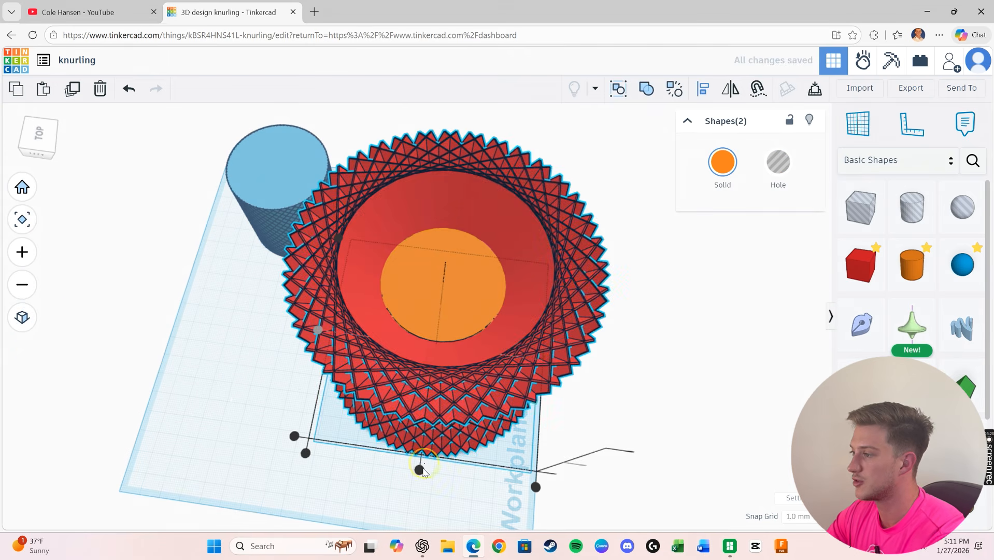
pyautogui.click(422, 470)
pyautogui.moveTo(384, 497); pyautogui.dragTo(457, 340)
pyautogui.press('l')
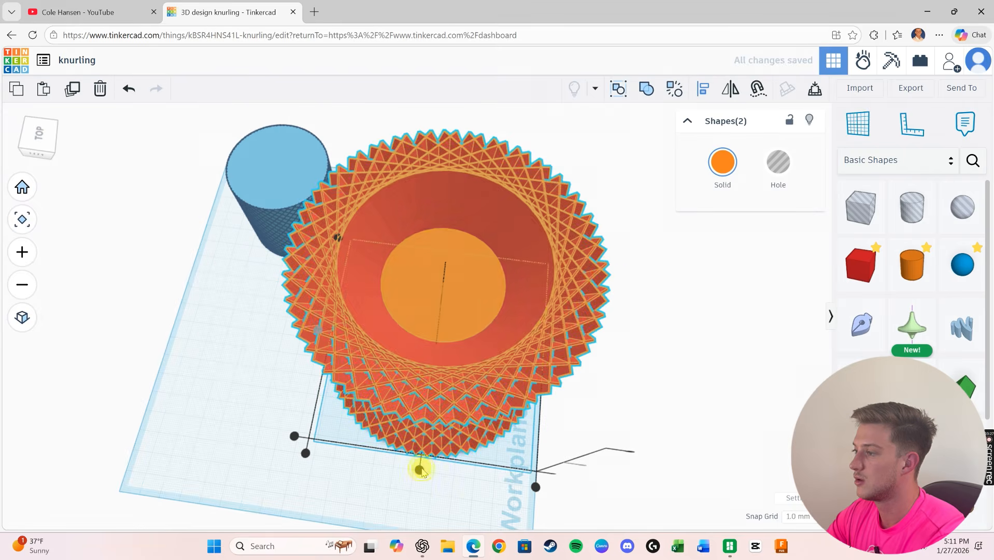
pyautogui.click(419, 470)
pyautogui.moveTo(406, 450); pyautogui.dragTo(344, 350, button='right')
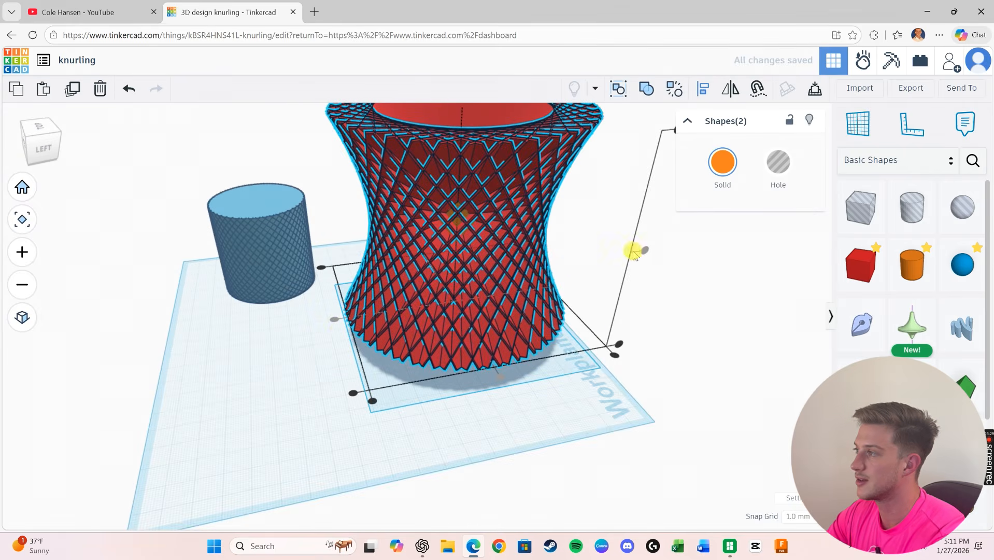
pyautogui.moveTo(505, 352); pyautogui.dragTo(458, 391, button='right')
pyautogui.moveTo(461, 241); pyautogui.dragTo(468, 324, button='middle')
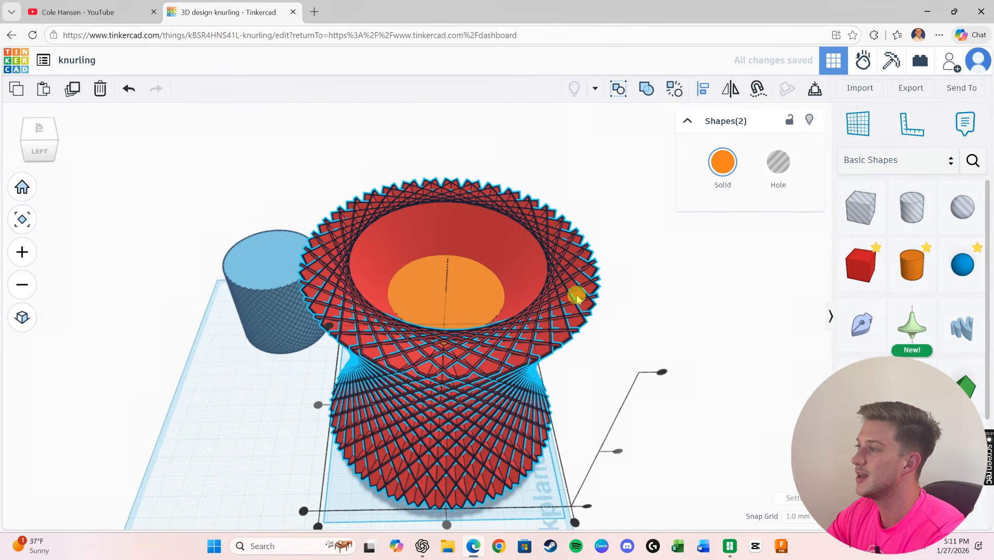
# Set the orange cylinder's width and length to 61 mm each so that it overlaps the inside of the ring
pyautogui.click(652, 305)
pyautogui.click(514, 336)
pyautogui.moveTo(508, 436)
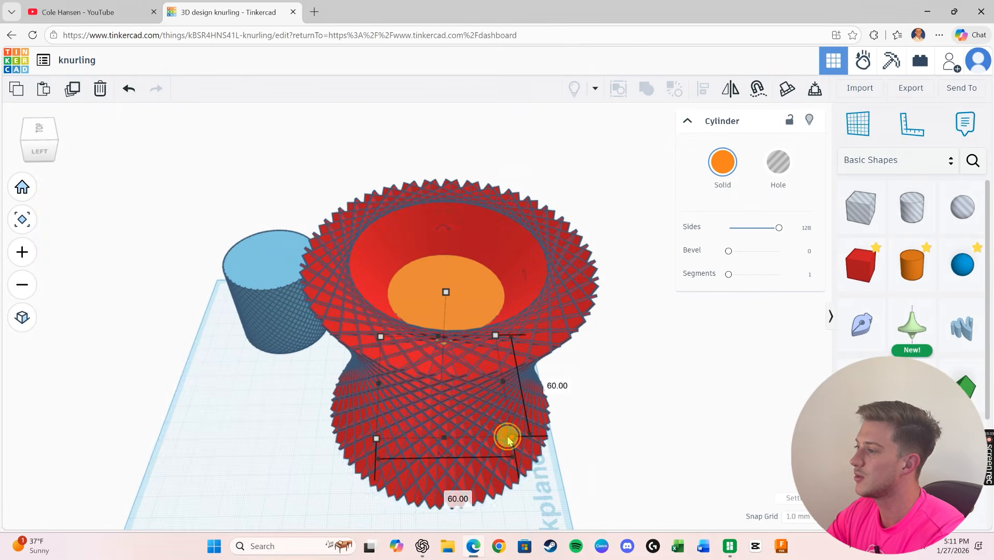
pyautogui.click(438, 492)
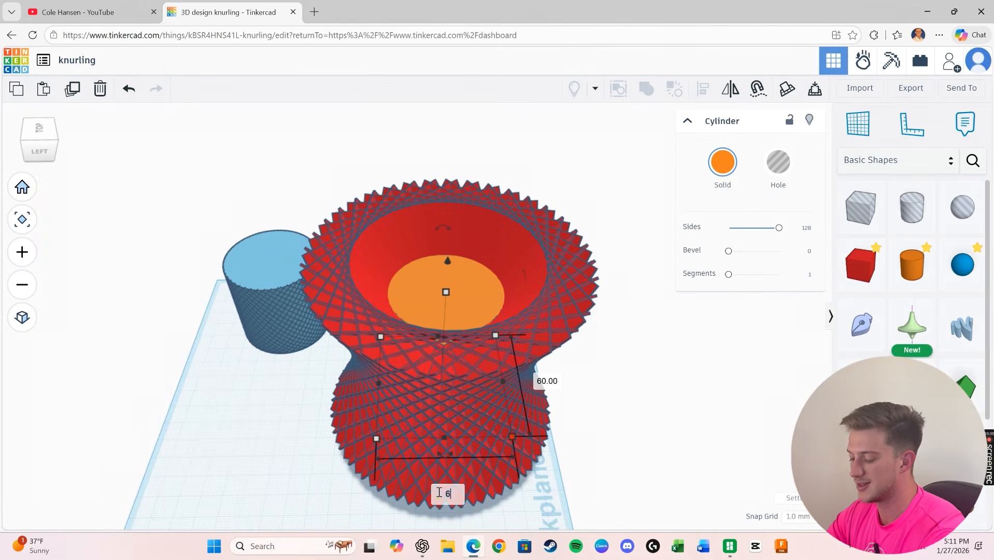
pyautogui.write('61')
pyautogui.press('Tab')
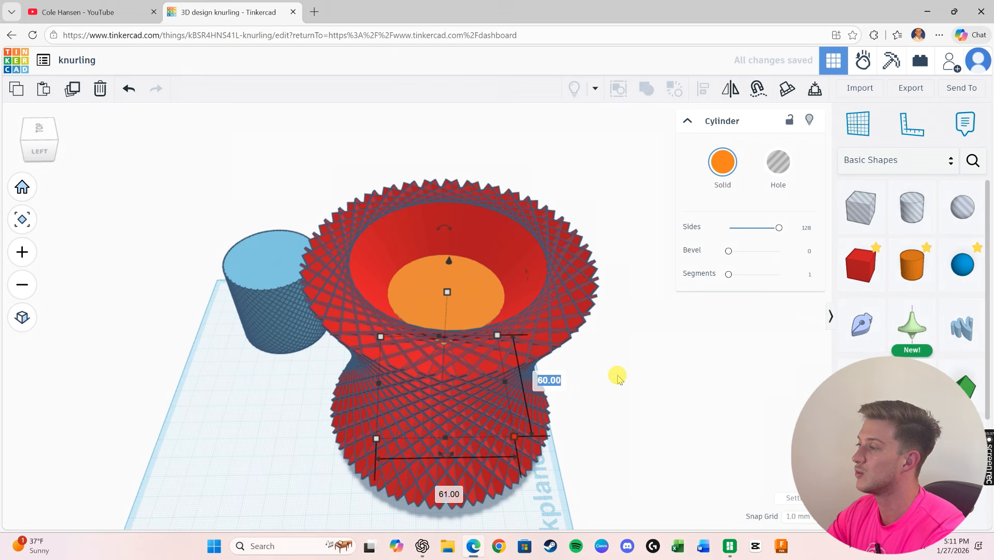
pyautogui.write('61')
# Re-centre the resized orange cylinder with the panel ring using the Align tool
pyautogui.click(636, 405)
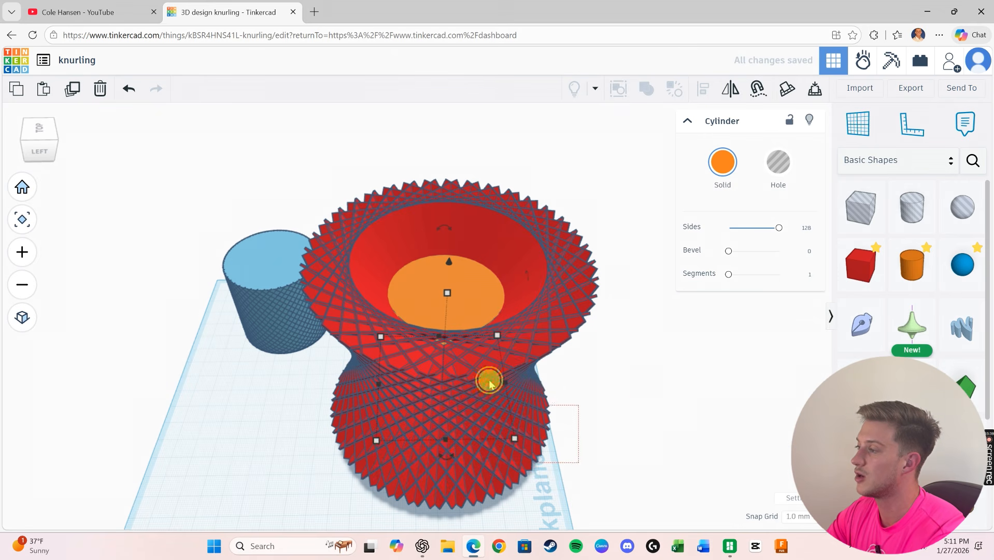
pyautogui.keyDown('shift'); pyautogui.click(444, 330); pyautogui.keyUp('shift')
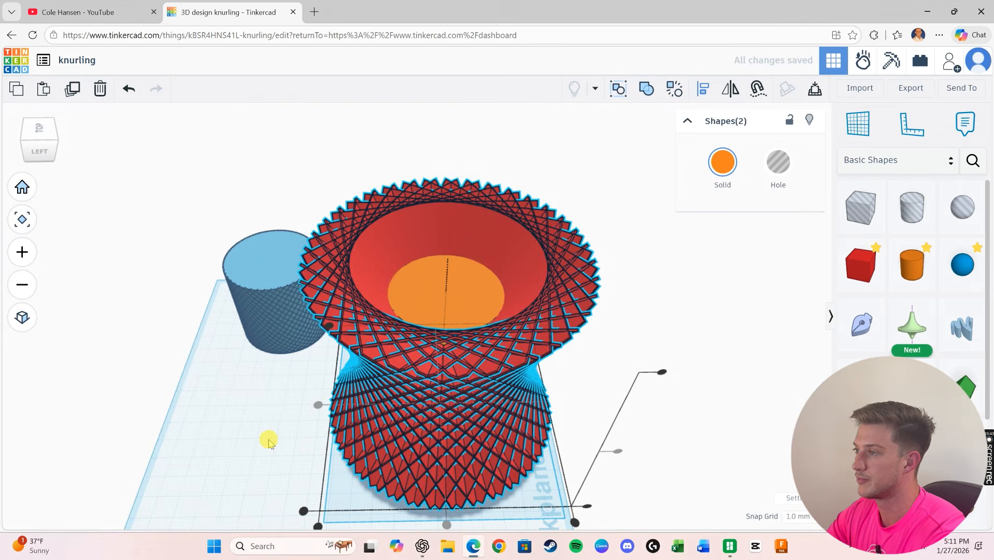
pyautogui.moveTo(269, 437); pyautogui.dragTo(262, 468, button='right')
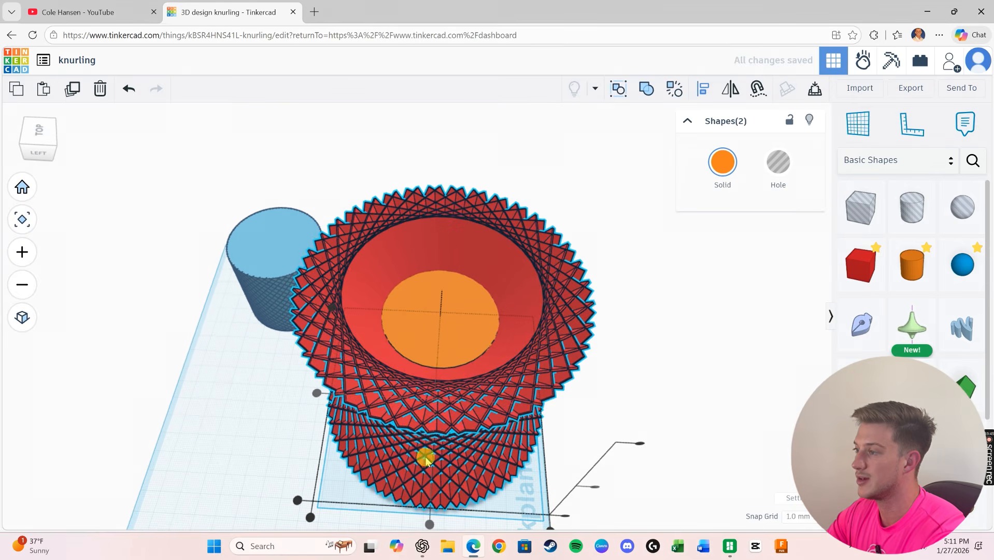
# Turn the panel ring into a hole and group it with the orange cylinder to cut the knurling into its surface
pyautogui.hotkey('ctrl', 'g')
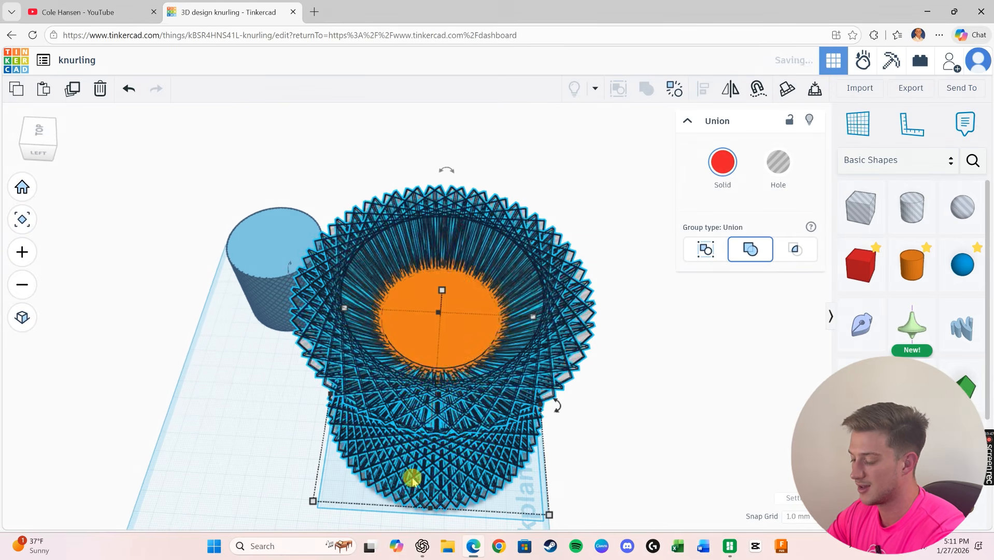
pyautogui.hotkey('ctrl', 'shift', 'g')
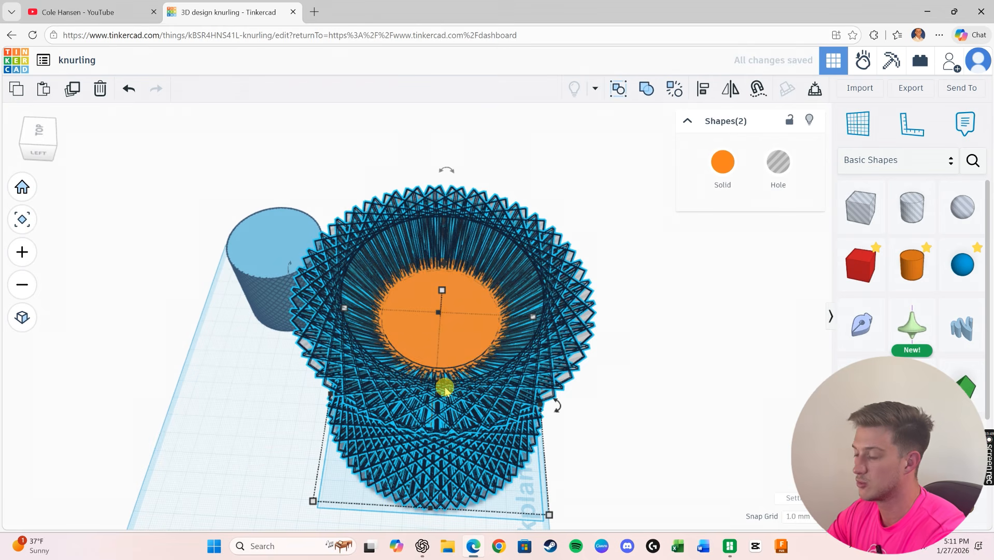
pyautogui.hotkey('ctrl', 'g')
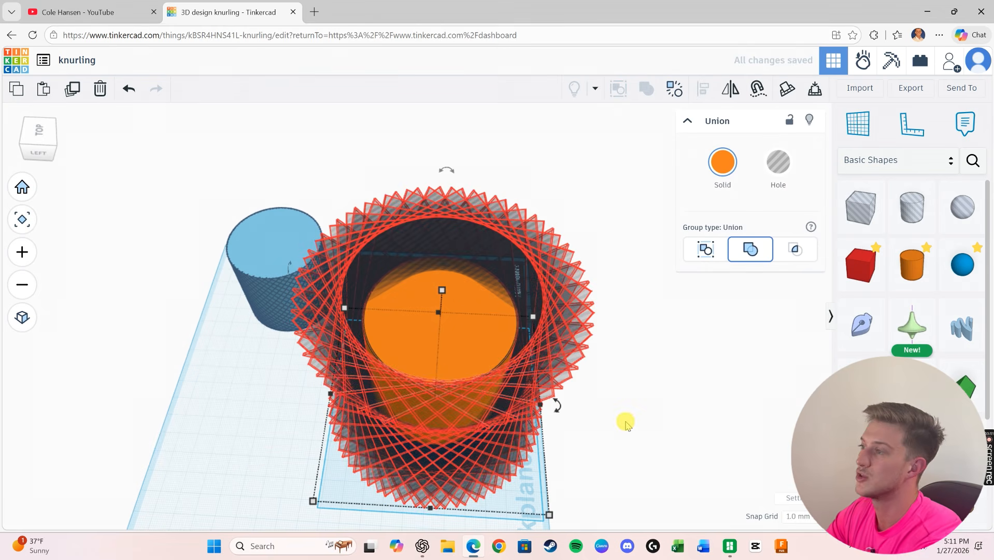
pyautogui.moveTo(621, 438); pyautogui.dragTo(623, 401, button='right')
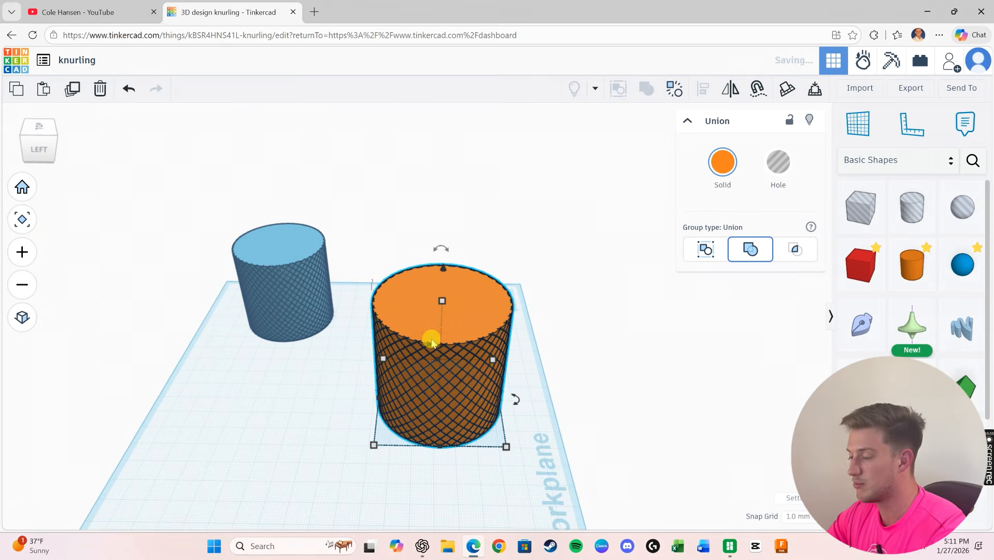
# Move the knurled orange cylinder about 29.5 mm and 19.5 mm to place it beside the blue knurled cylinder
pyautogui.moveTo(402, 404); pyautogui.dragTo(463, 357, button='right')
pyautogui.moveTo(463, 356); pyautogui.dragTo(390, 346)
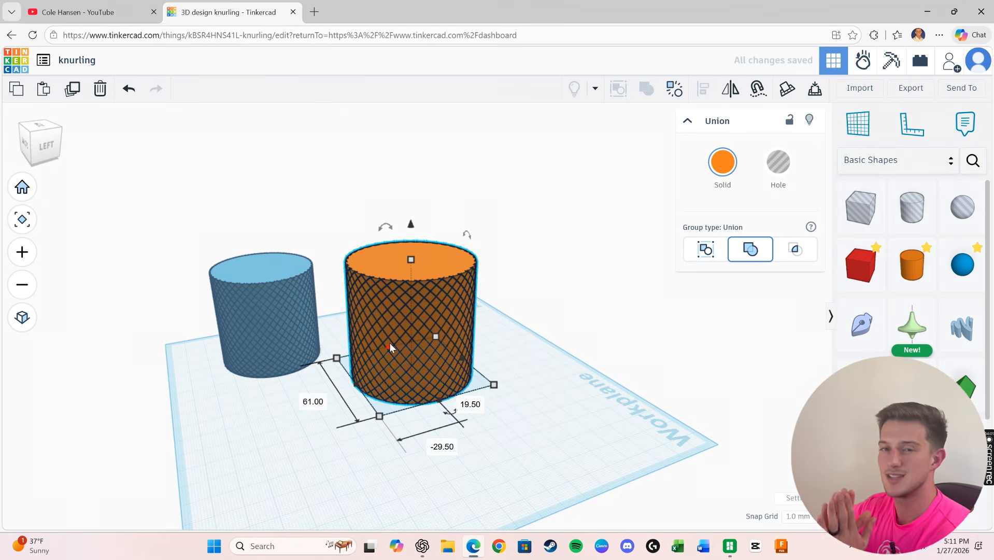
pyautogui.moveTo(390, 348); pyautogui.dragTo(389, 347)
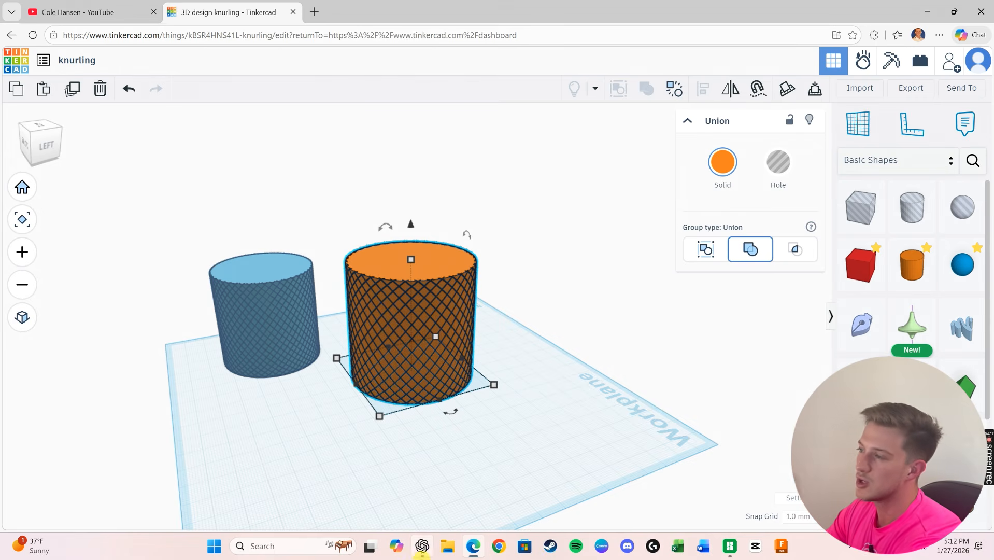
pyautogui.moveTo(493, 413); pyautogui.dragTo(444, 437, button='right')
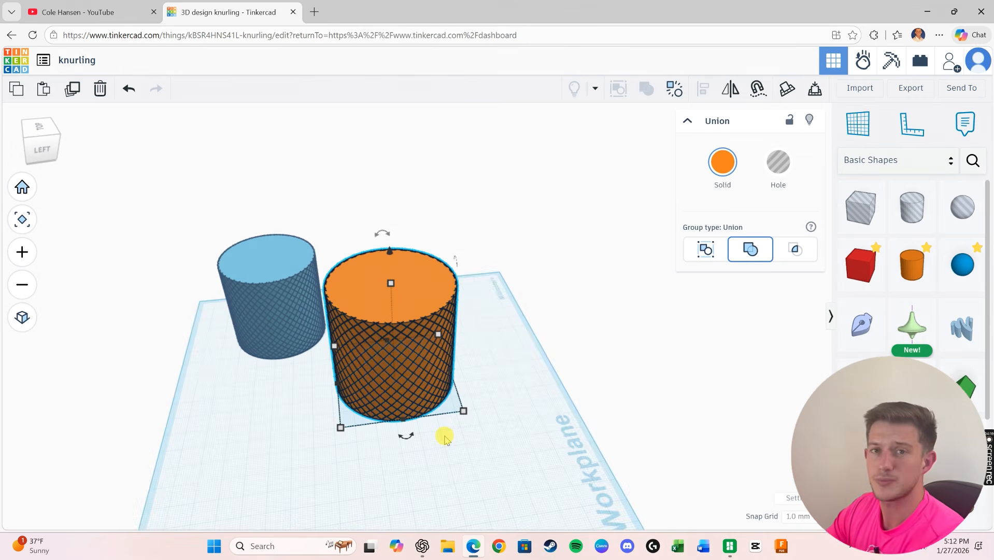